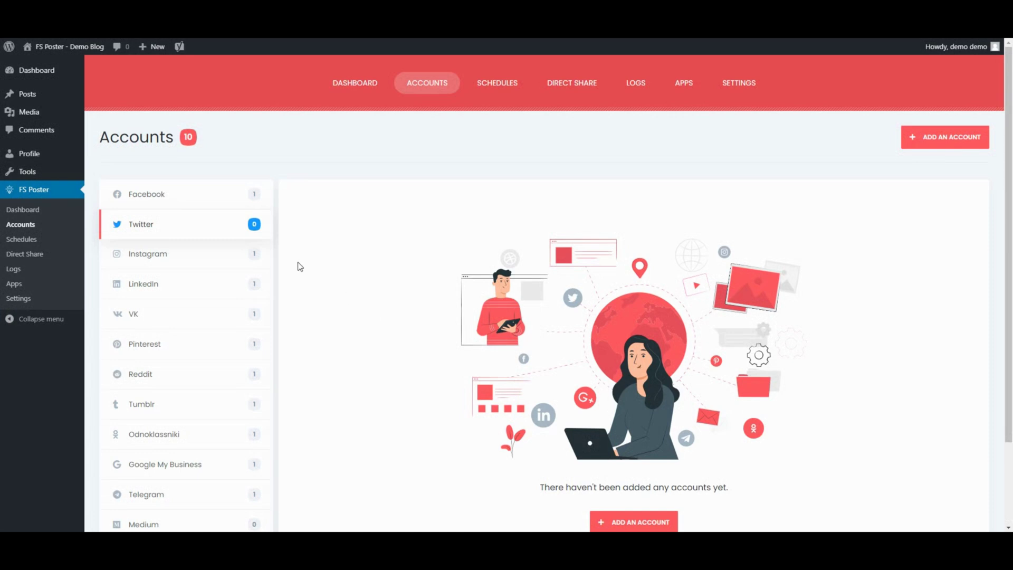
# Add the fs_poster Twitter account by authorizing FS Poster in the Twitter popup
pyautogui.click(930, 134)
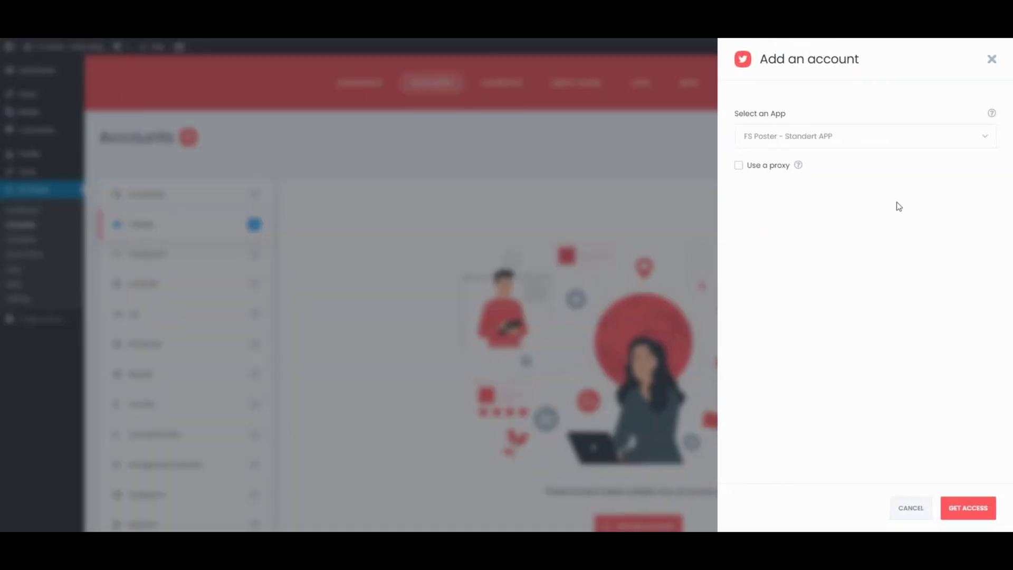
pyautogui.click(967, 508)
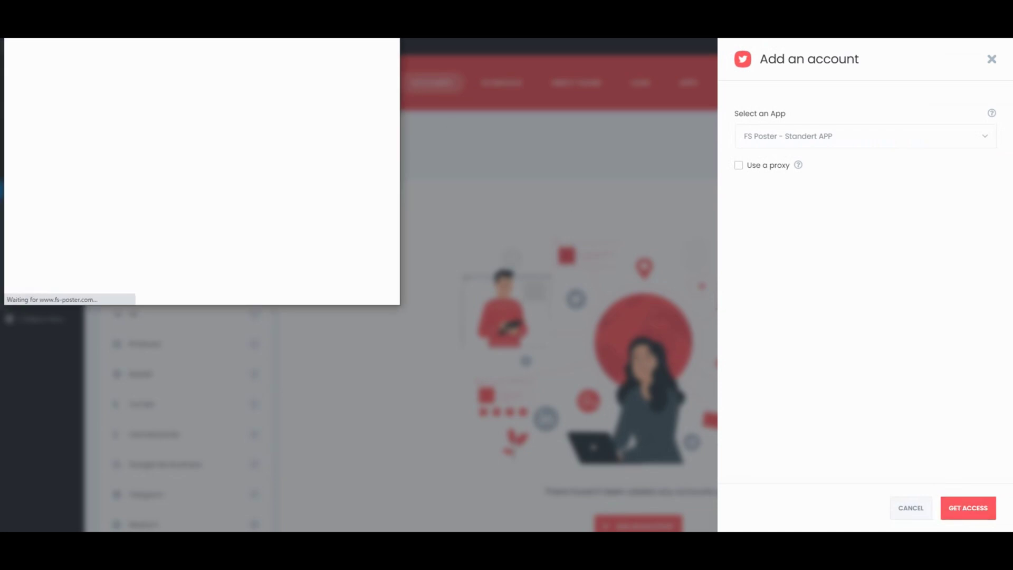
pyautogui.moveTo(237, 48); pyautogui.dragTo(508, 97)
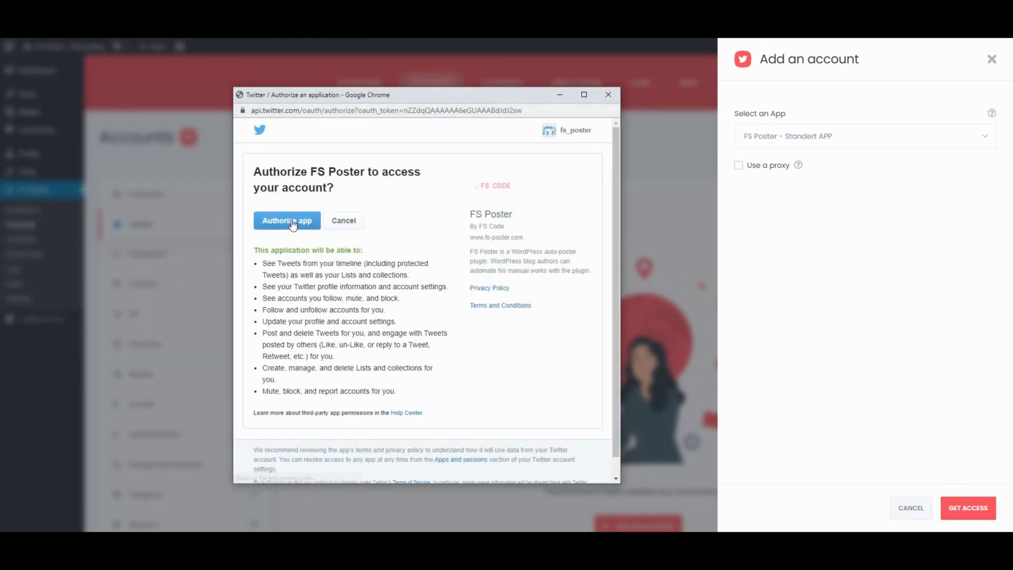
pyautogui.click(287, 220)
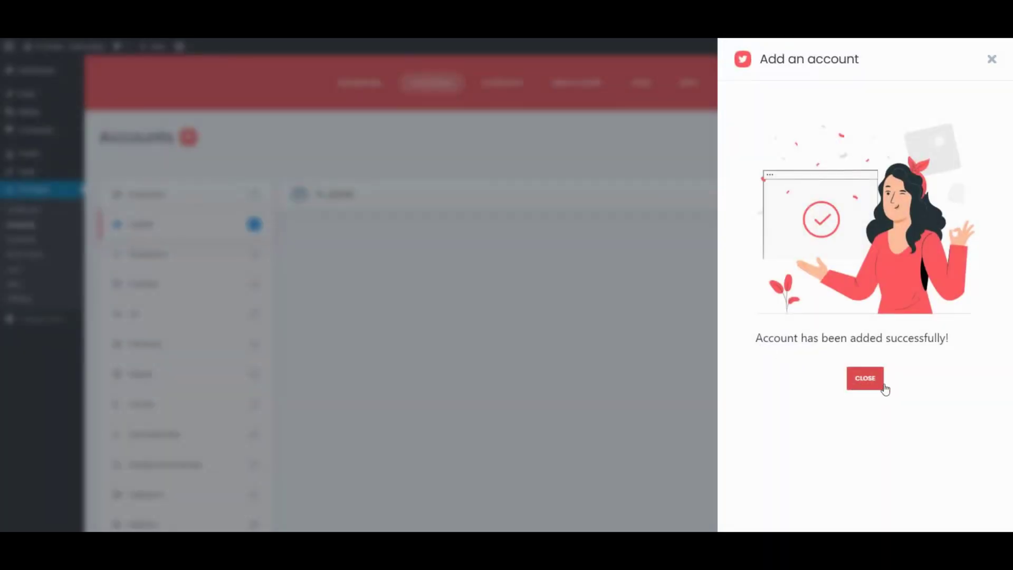
pyautogui.click(882, 387)
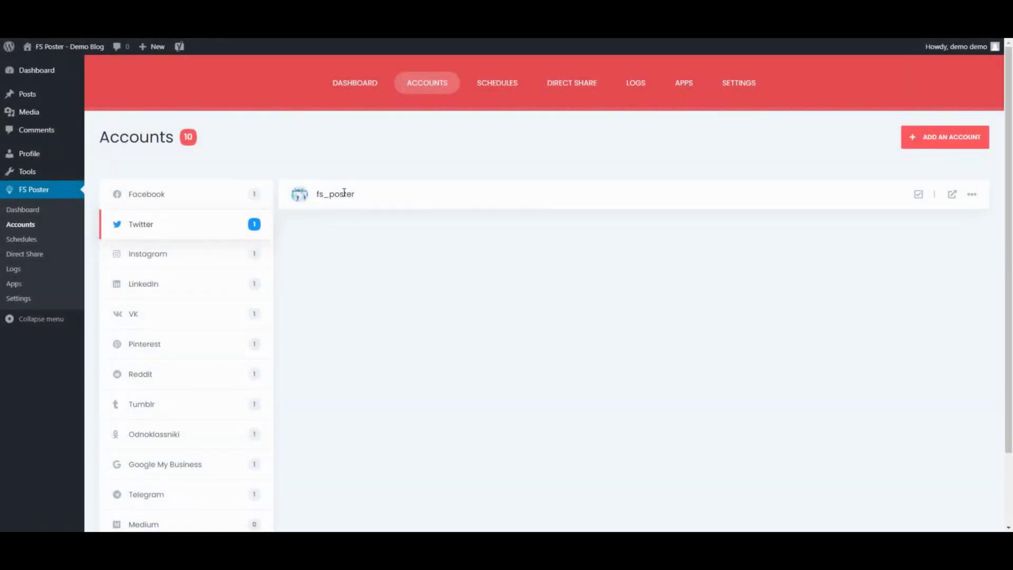
# Activate the fs_poster account for sharing and start a new blog post
pyautogui.click(918, 194)
pyautogui.click(874, 215)
pyautogui.moveTo(26, 94)
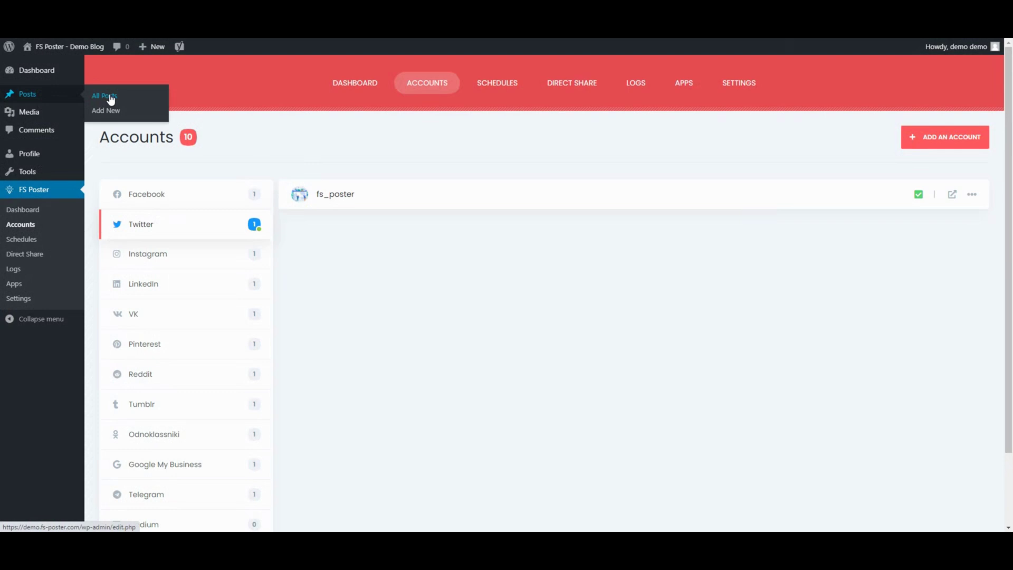
pyautogui.click(119, 115)
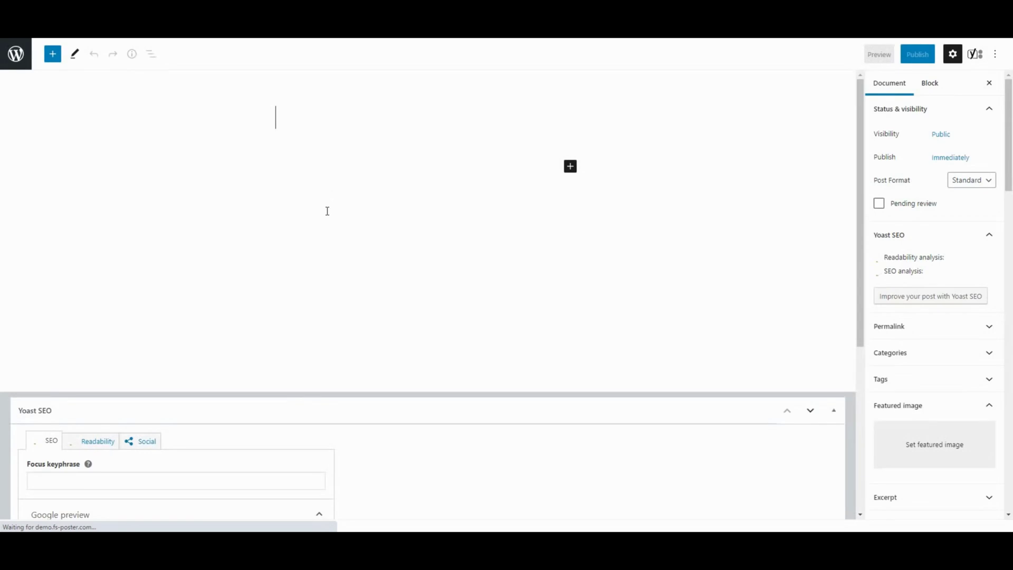
# Enter the title 'How To Post To Twitter From WordPress Automatically' and body 'My post!'
pyautogui.write('How To Post To Twitter From WordPress Automatically')
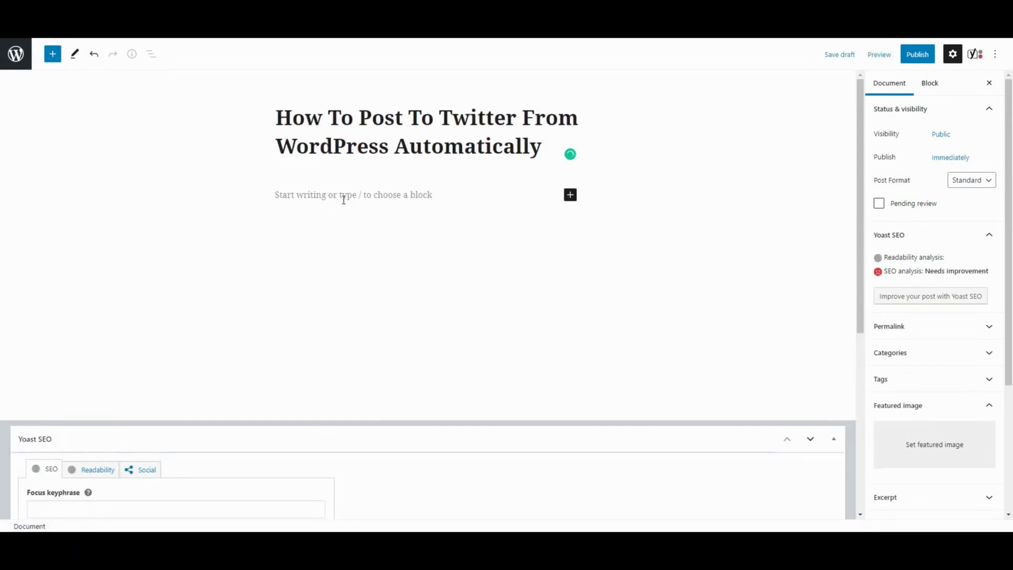
pyautogui.click(344, 199)
pyautogui.write('My post')
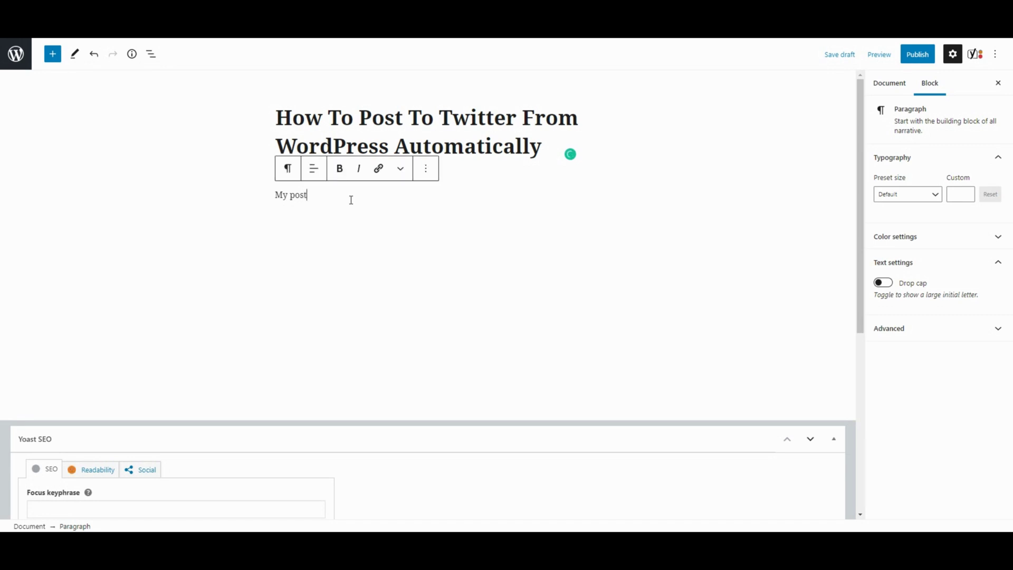
pyautogui.write('!')
pyautogui.click(888, 82)
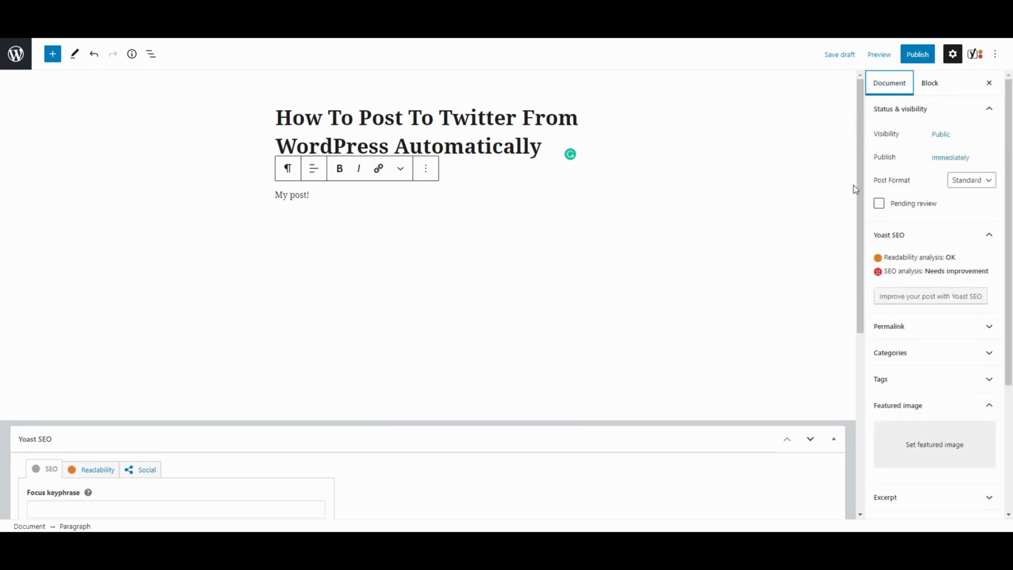
pyautogui.scroll(-3, 926, 238)
pyautogui.scroll(-2, 890, 244)
# Choose the blue Twitter auto-post image from the Media Library as featured image
pyautogui.click(927, 259)
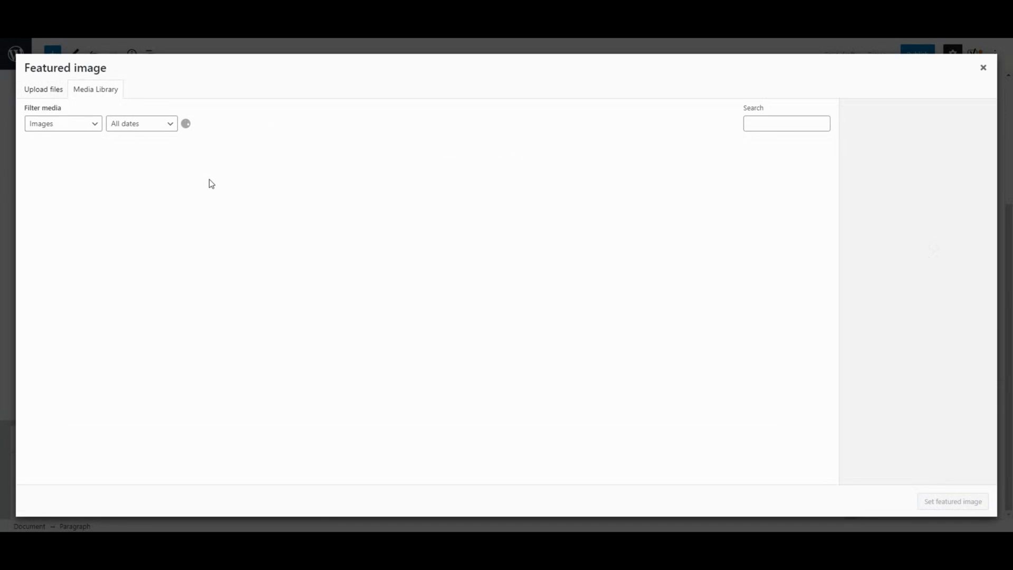
pyautogui.click(61, 179)
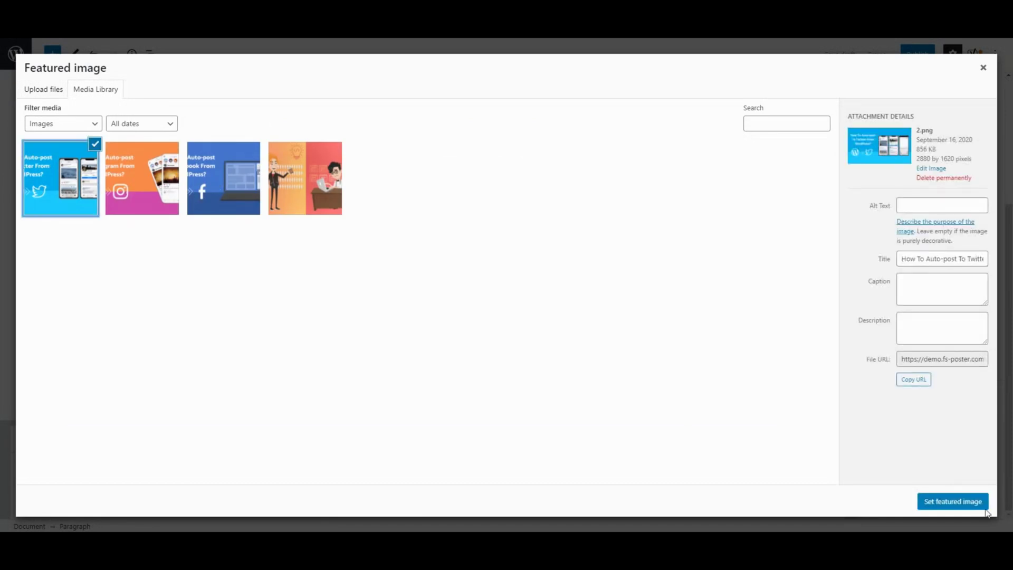
pyautogui.click(953, 501)
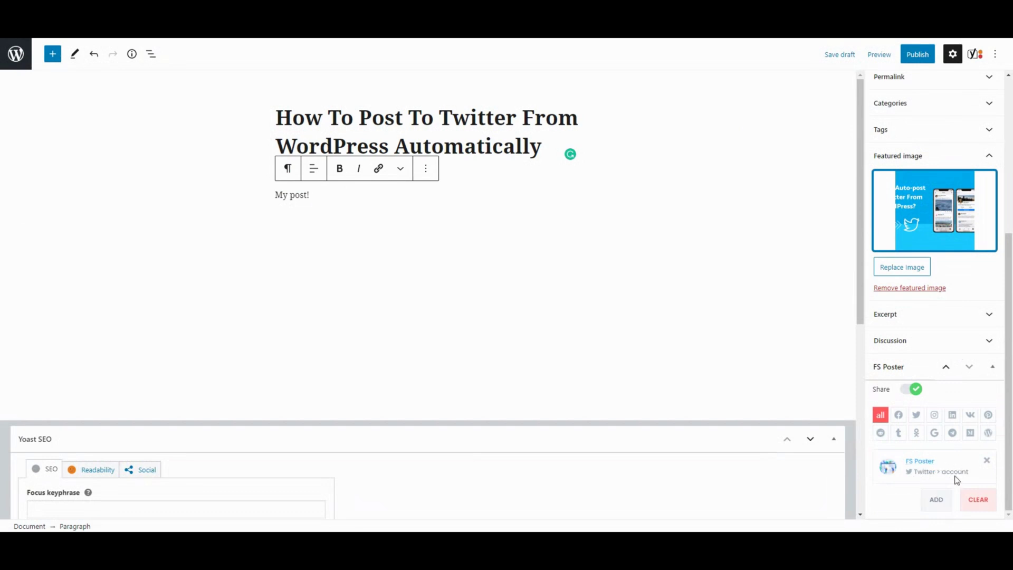
# Publish the post and confirm in the pre-publish panel, posting 1/1 feed
pyautogui.click(916, 54)
pyautogui.click(916, 54)
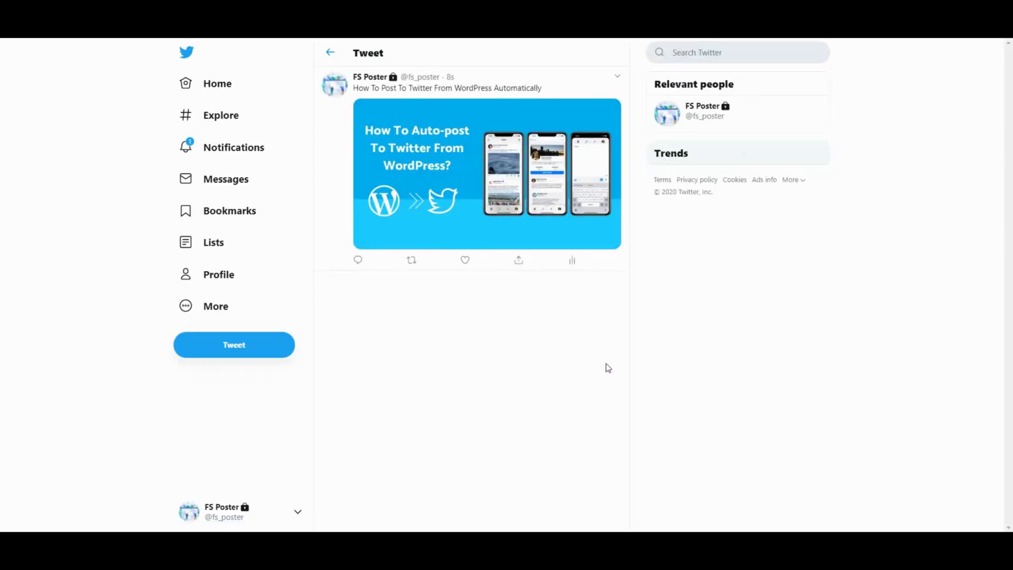
# Close the Twitter tab to return to FS Poster's Schedules page
pyautogui.hotkey('ctrl', 'w')
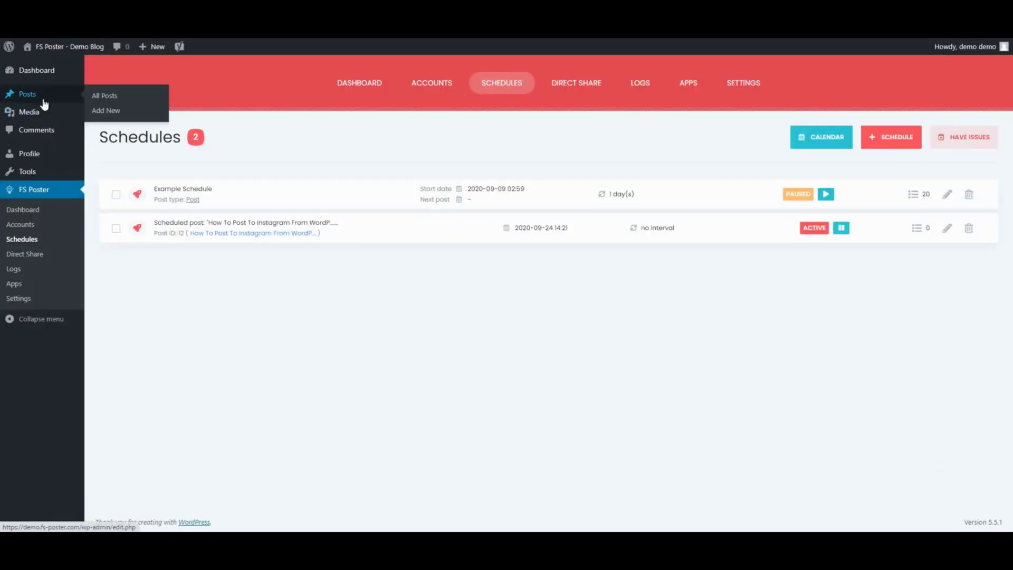
# From All Posts, open FS Poster sharing for the fifth post, the Facebook auto-post guide
pyautogui.click(27, 94)
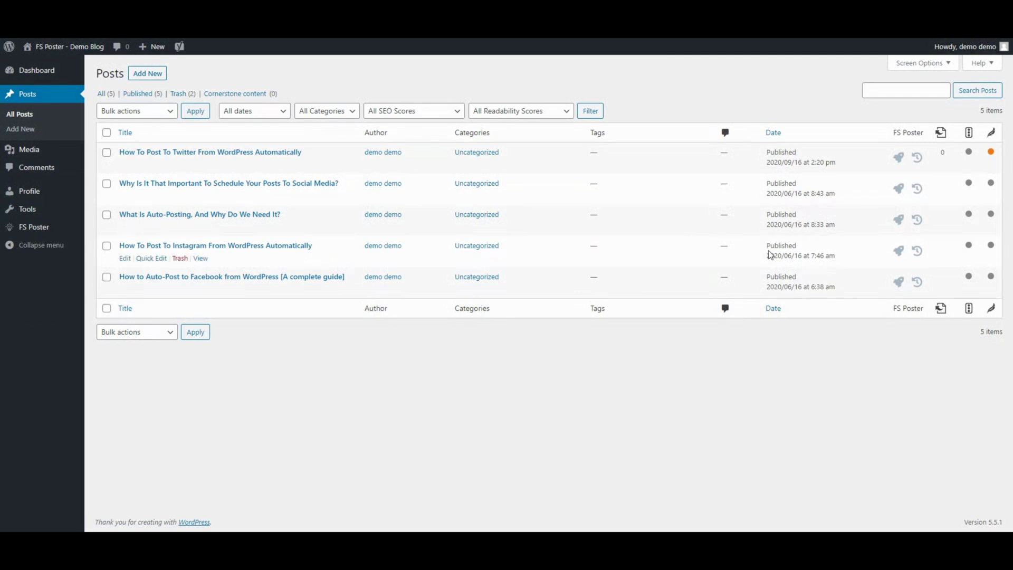
pyautogui.moveTo(898, 281)
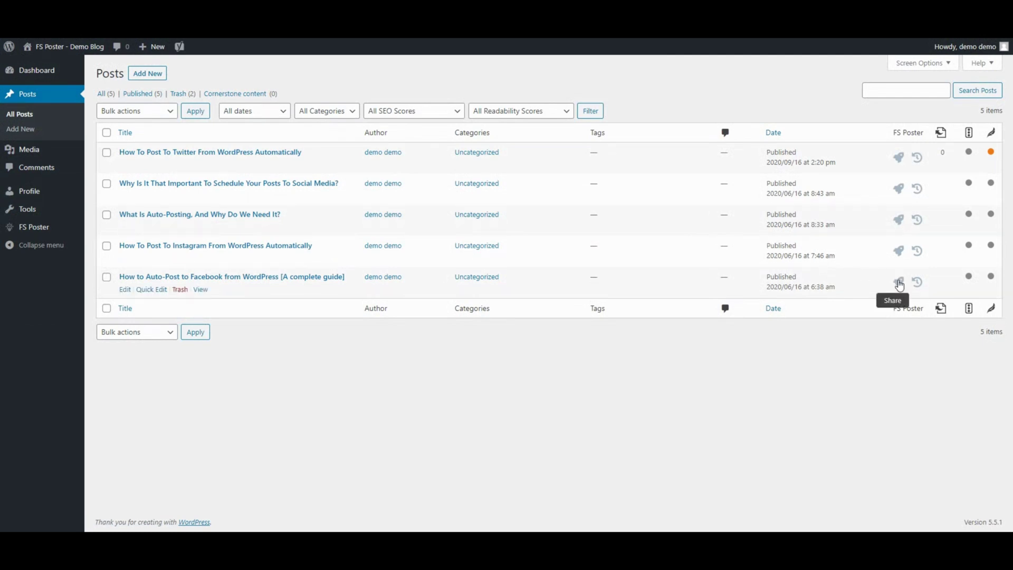
pyautogui.click(898, 283)
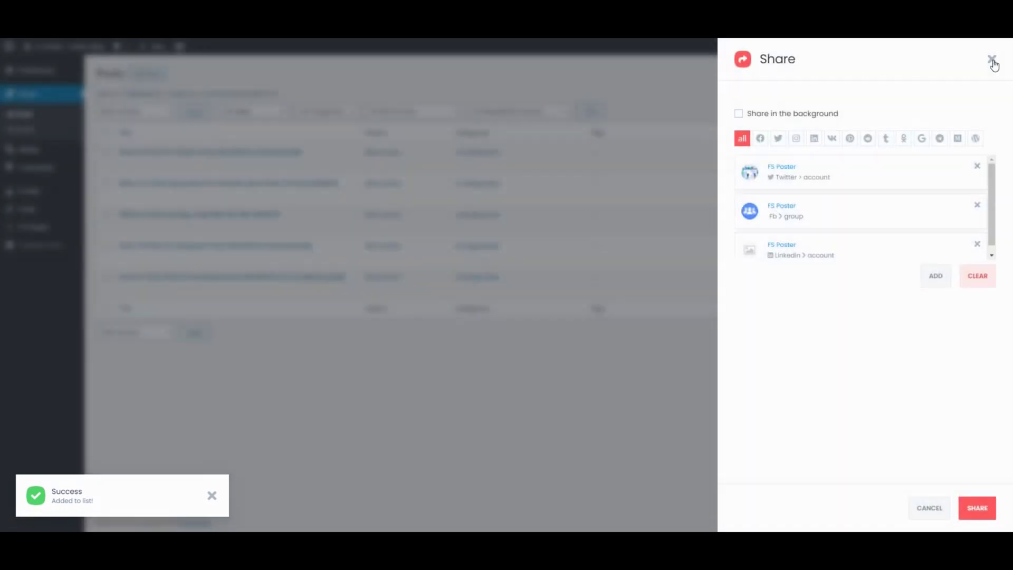
# Remove the Facebook group and LinkedIn targets from the share list
pyautogui.click(979, 210)
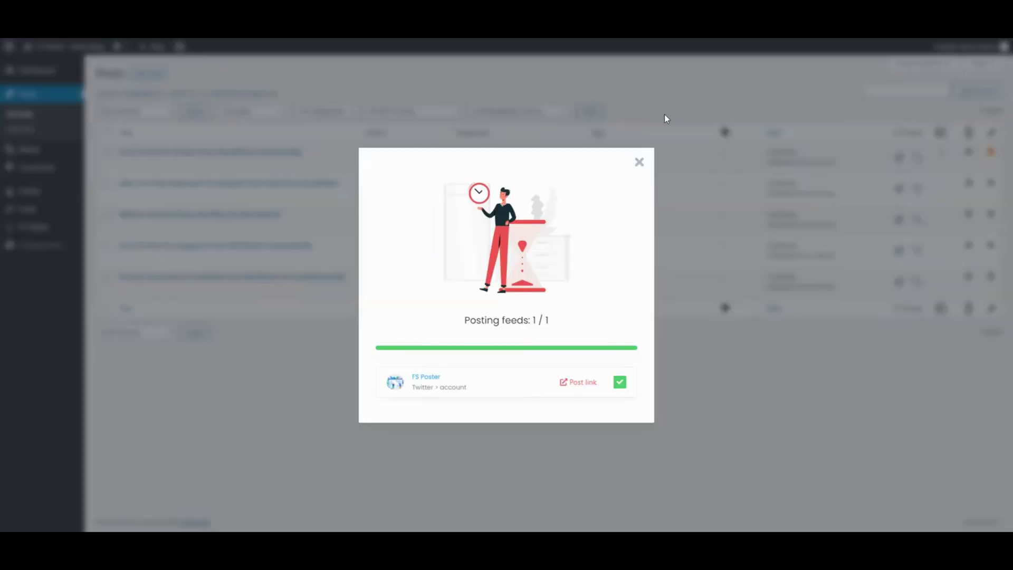
# Select the scheduling and What Is Auto-Posting posts and apply the FS Poster: Schedule bulk action
pyautogui.click(641, 165)
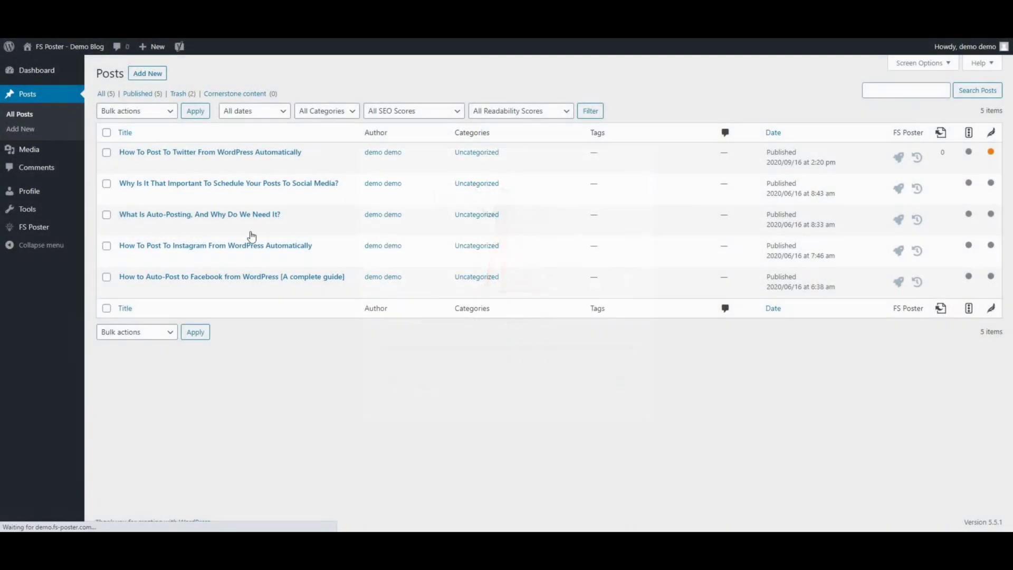
pyautogui.click(106, 183)
pyautogui.click(107, 215)
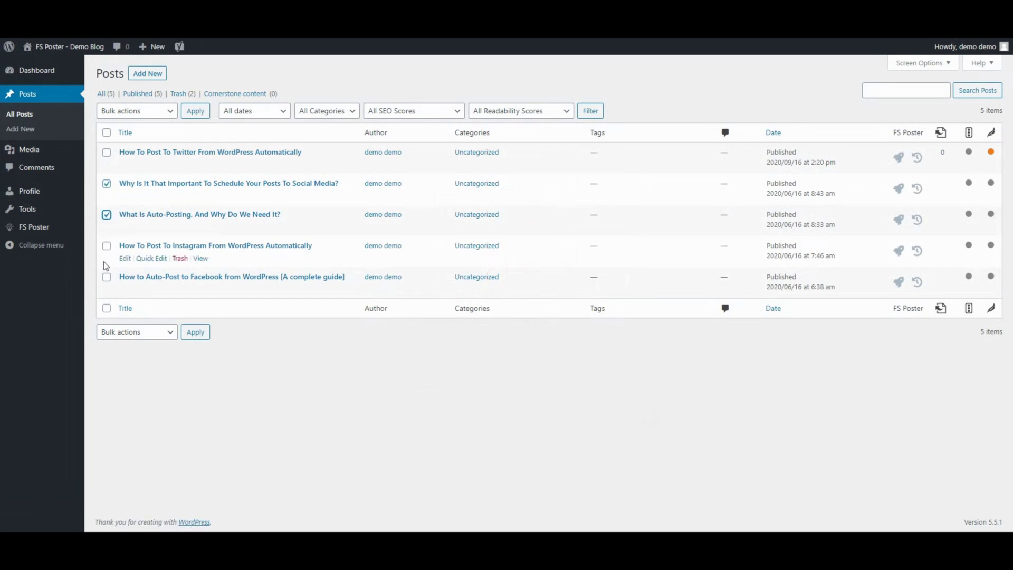
pyautogui.click(136, 111)
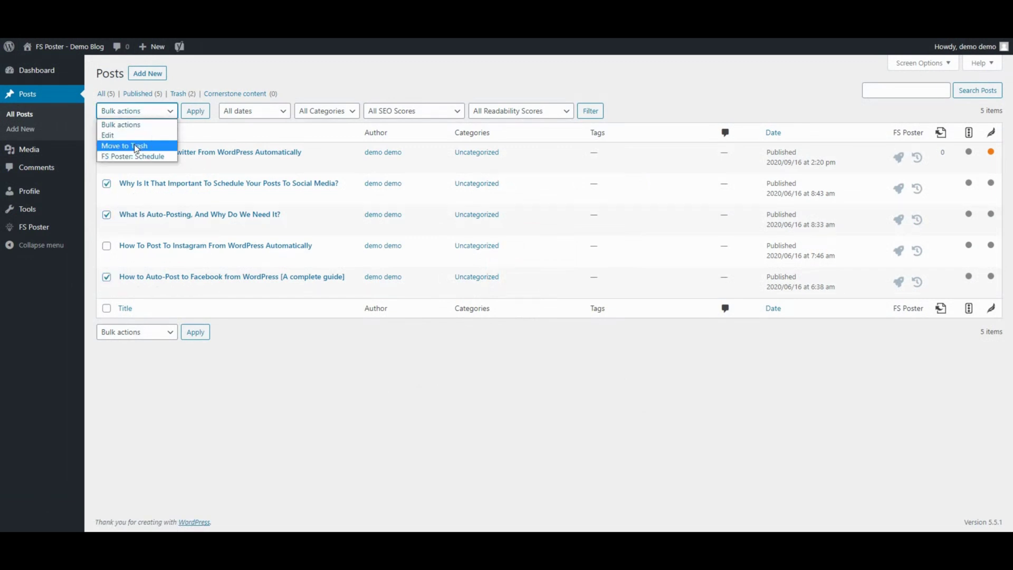
pyautogui.click(137, 156)
pyautogui.click(194, 110)
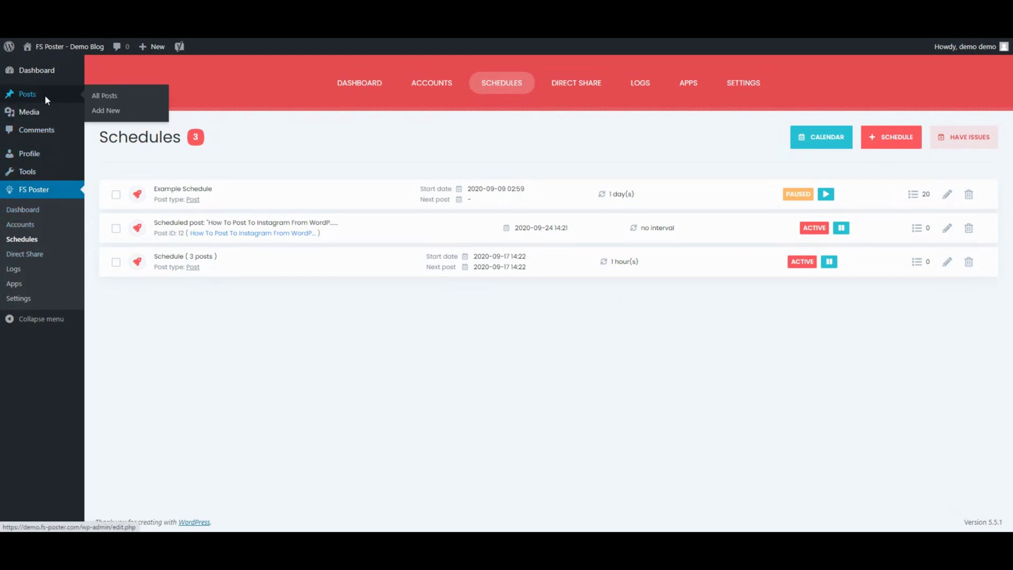
# Go via All Posts to the Media Library listing four images
pyautogui.click(27, 94)
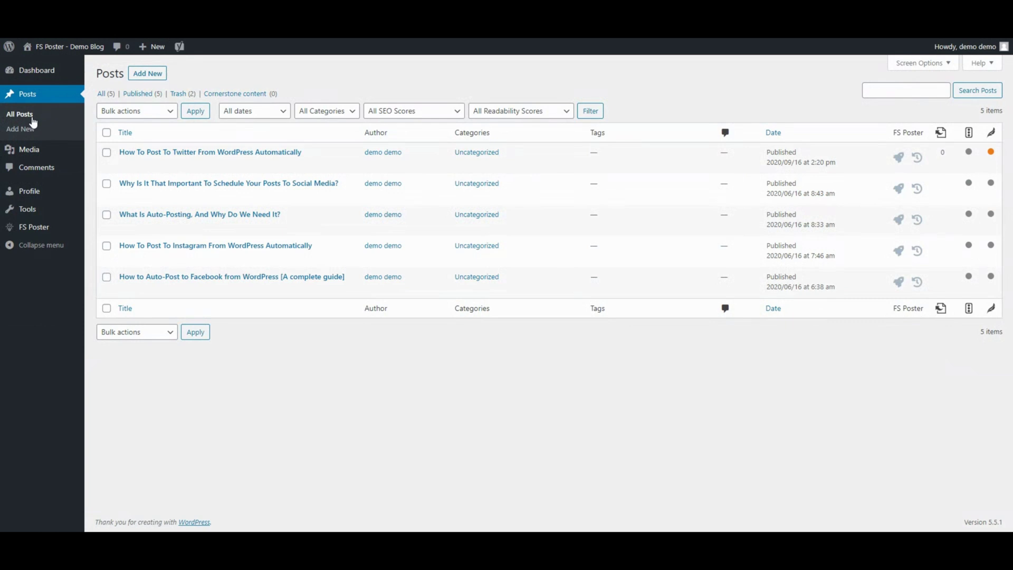
pyautogui.click(29, 149)
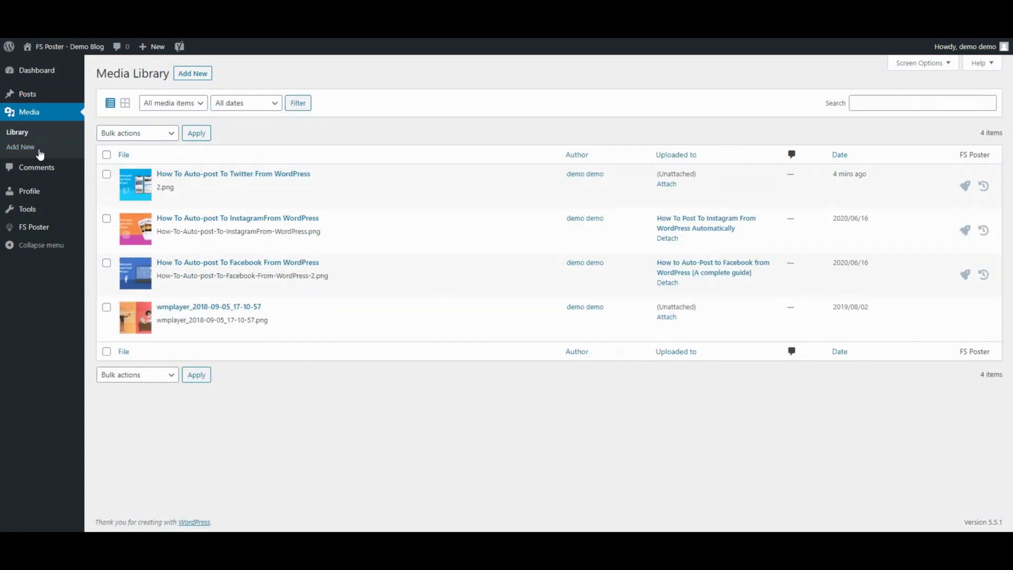
# Select the Facebook and Instagram auto-post images and apply the FS Poster: Schedule bulk action
pyautogui.moveTo(238, 186)
pyautogui.click(106, 262)
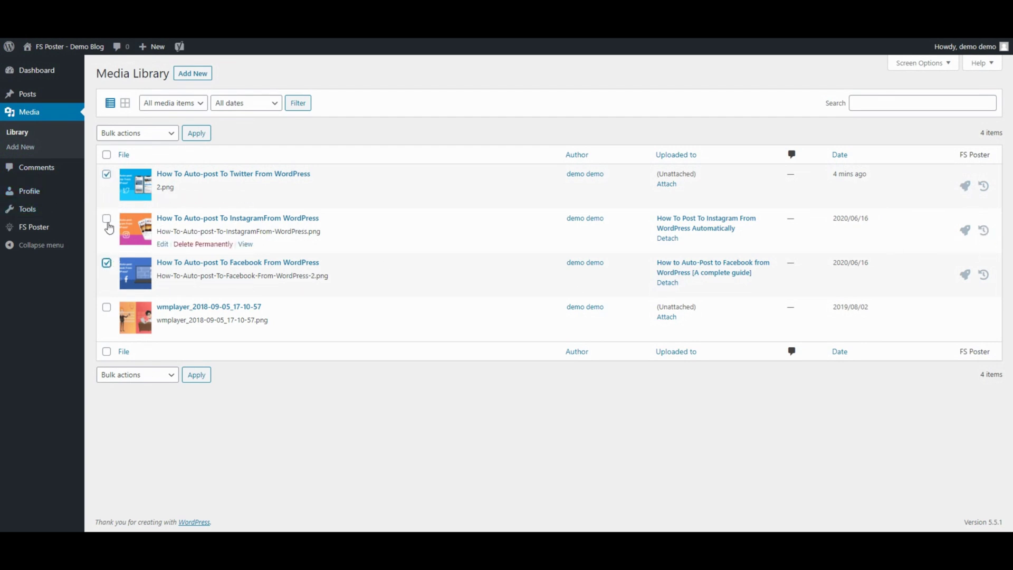
pyautogui.click(106, 218)
pyautogui.click(136, 133)
pyautogui.click(133, 160)
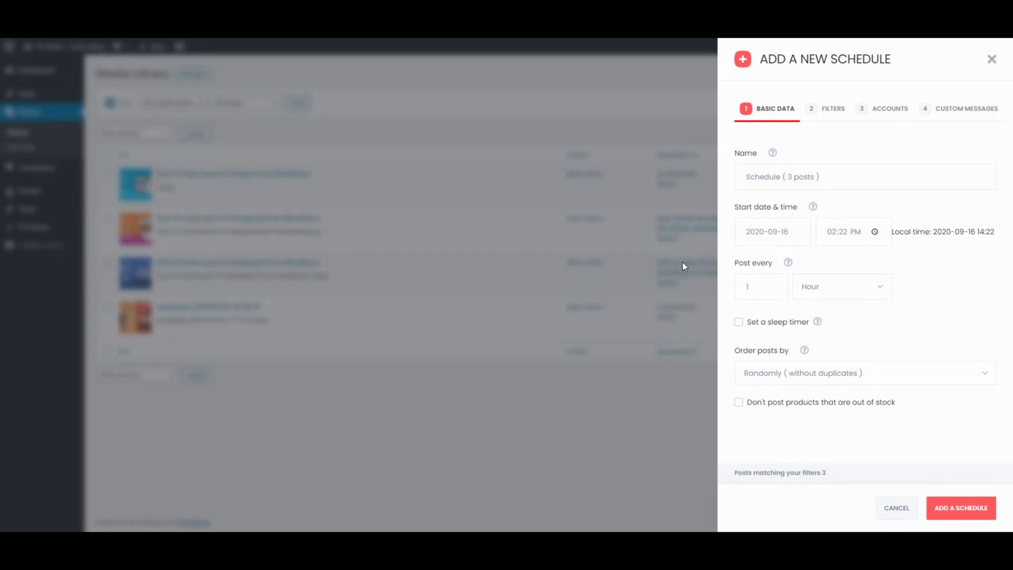
# Start the hourly schedule on 2020-09-25 and add it as a fourth schedule
pyautogui.click(774, 231)
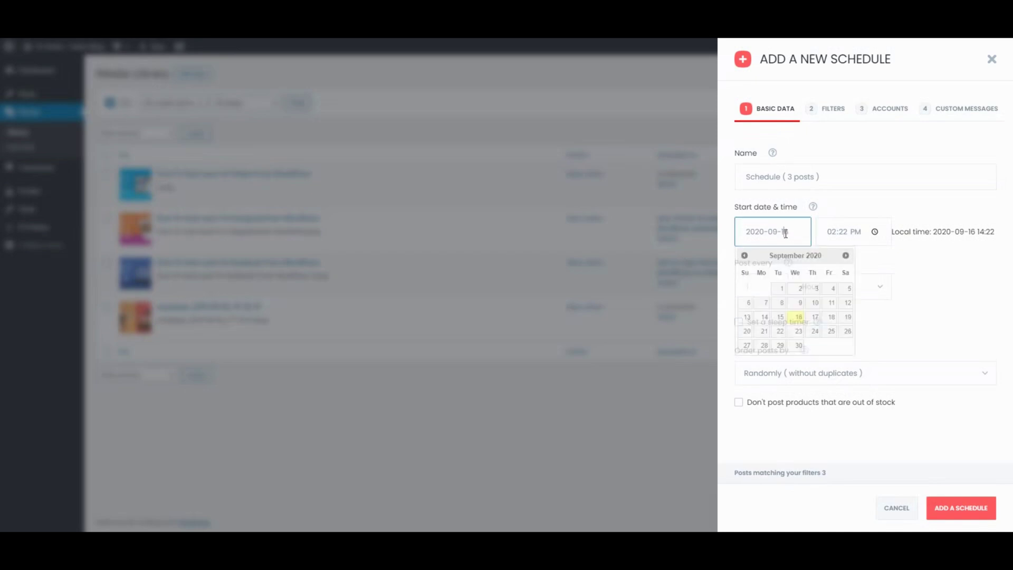
pyautogui.click(831, 331)
pyautogui.click(960, 507)
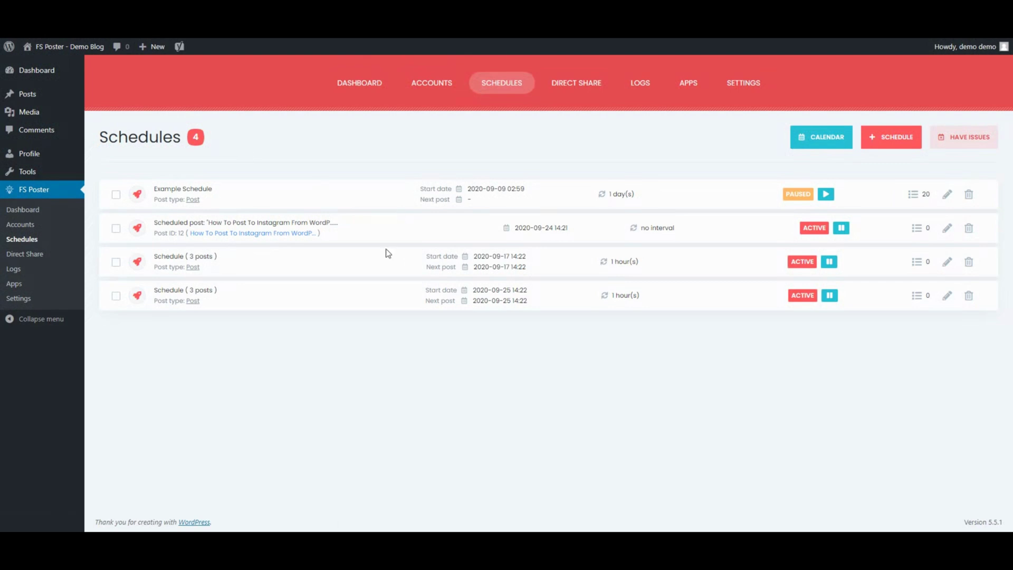
# Begin a new schedule named My schedule with start date 17 September 2020
pyautogui.moveTo(187, 289); pyautogui.dragTo(214, 291)
pyautogui.click(892, 139)
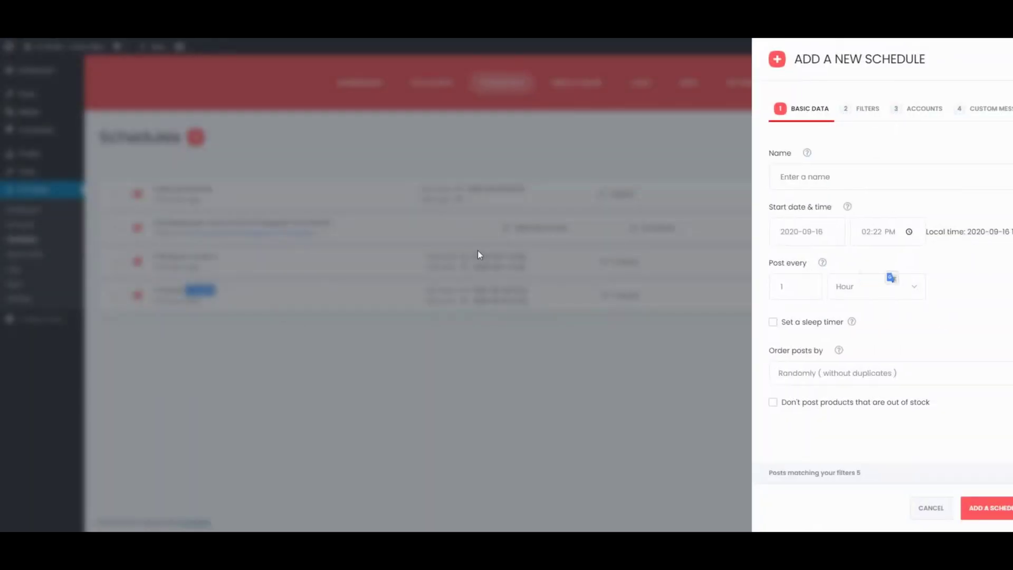
pyautogui.click(757, 175)
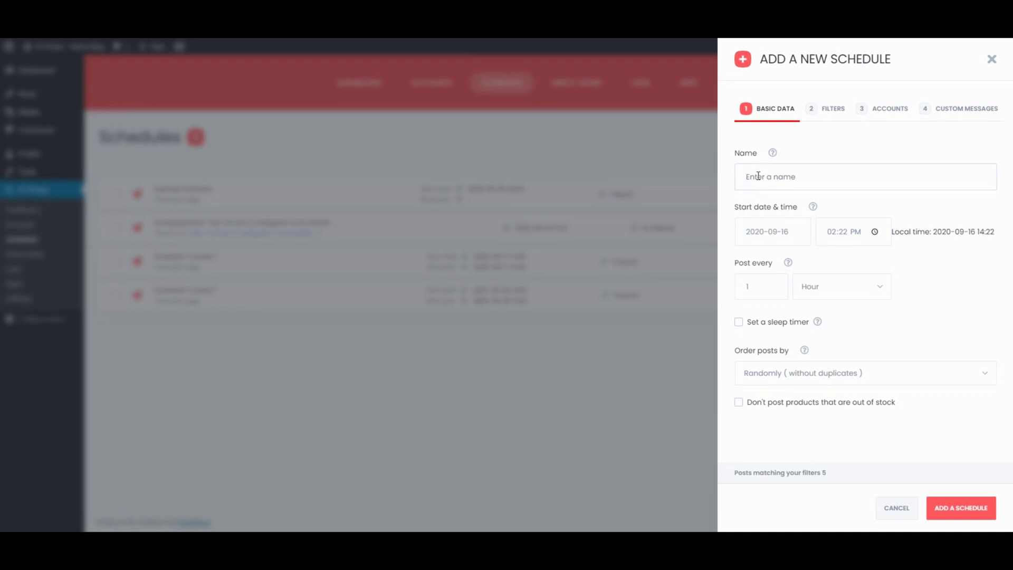
pyautogui.write('My schedule')
pyautogui.click(786, 232)
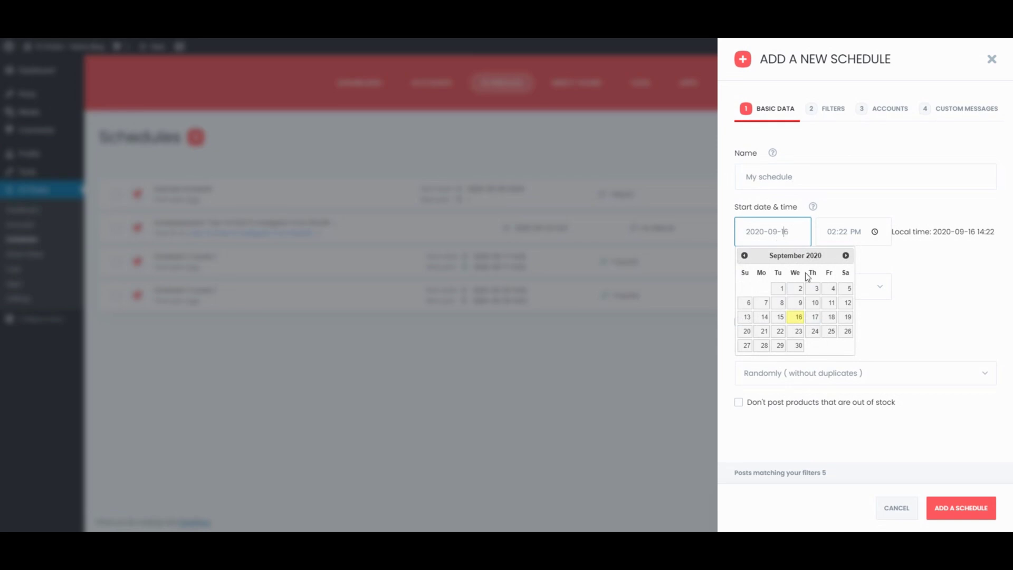
pyautogui.click(818, 322)
# Set the start time to 06:22 PM, posting every 1 day in random order
pyautogui.click(833, 231)
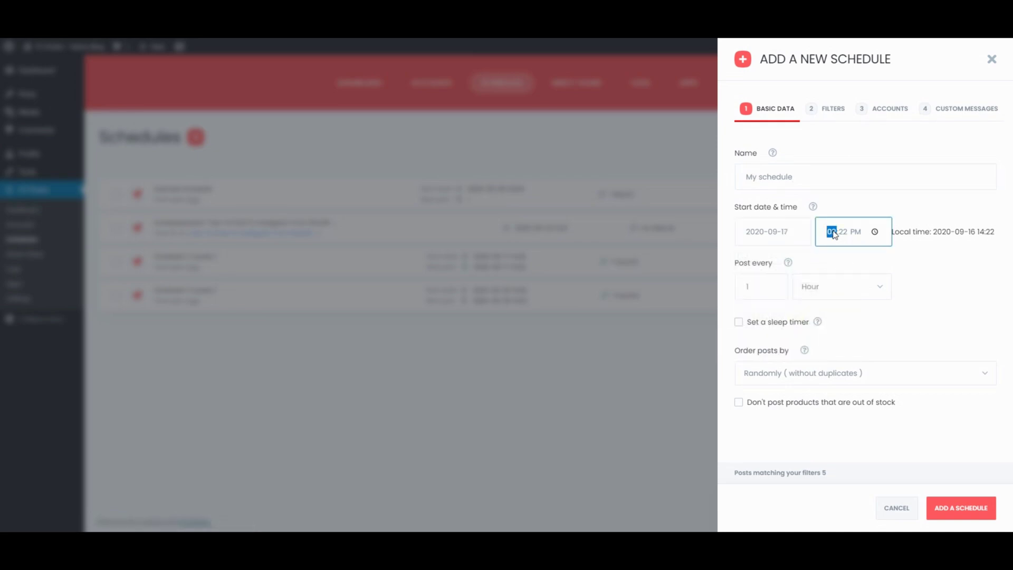
pyautogui.write('9')
pyautogui.click(819, 284)
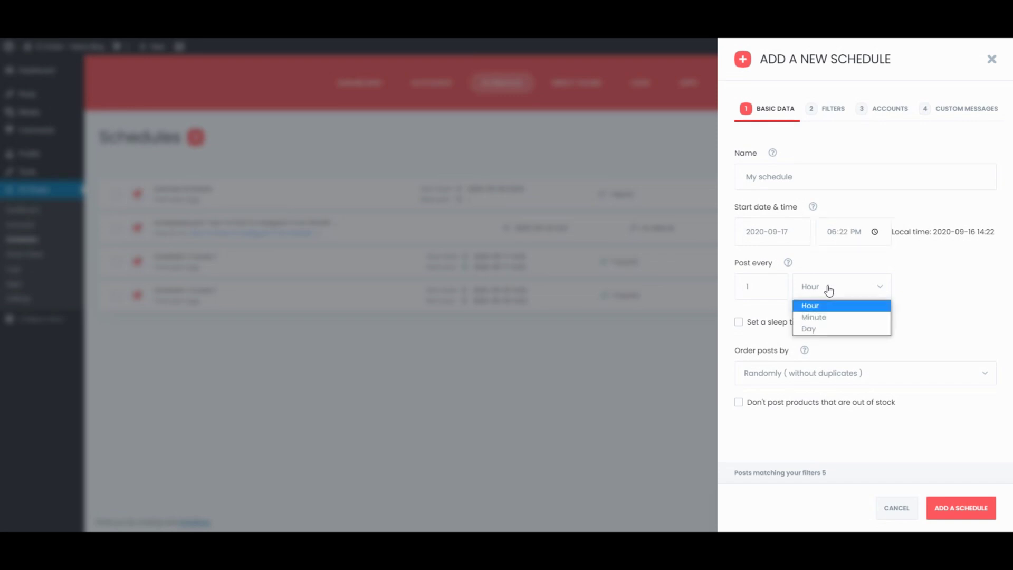
pyautogui.click(828, 330)
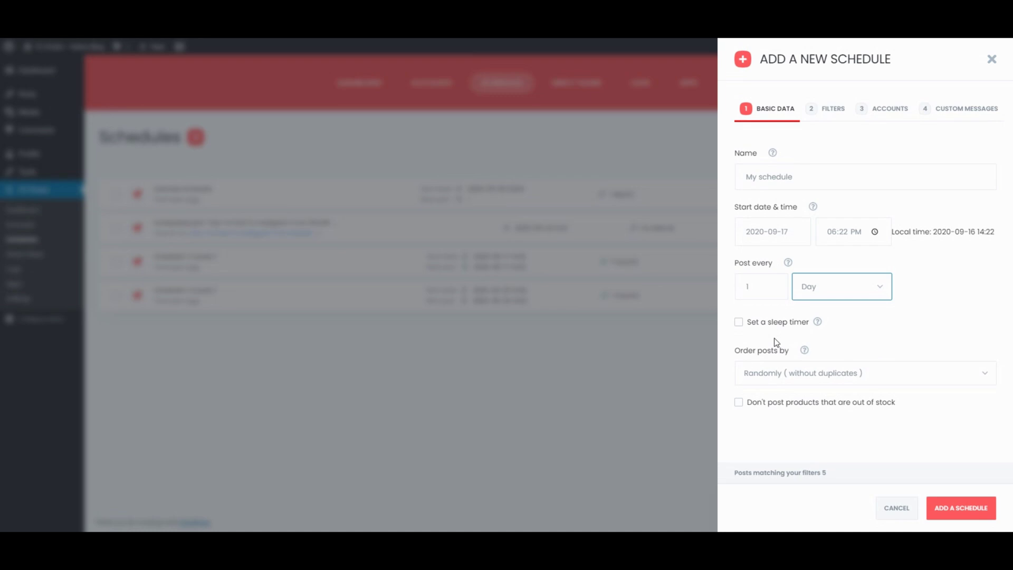
pyautogui.click(739, 321)
pyautogui.click(836, 374)
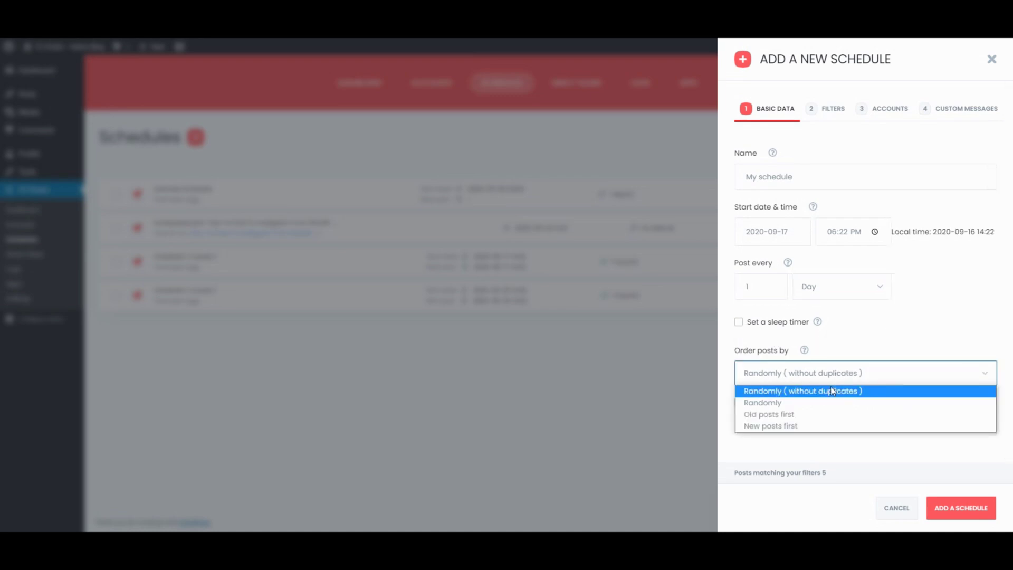
pyautogui.click(817, 402)
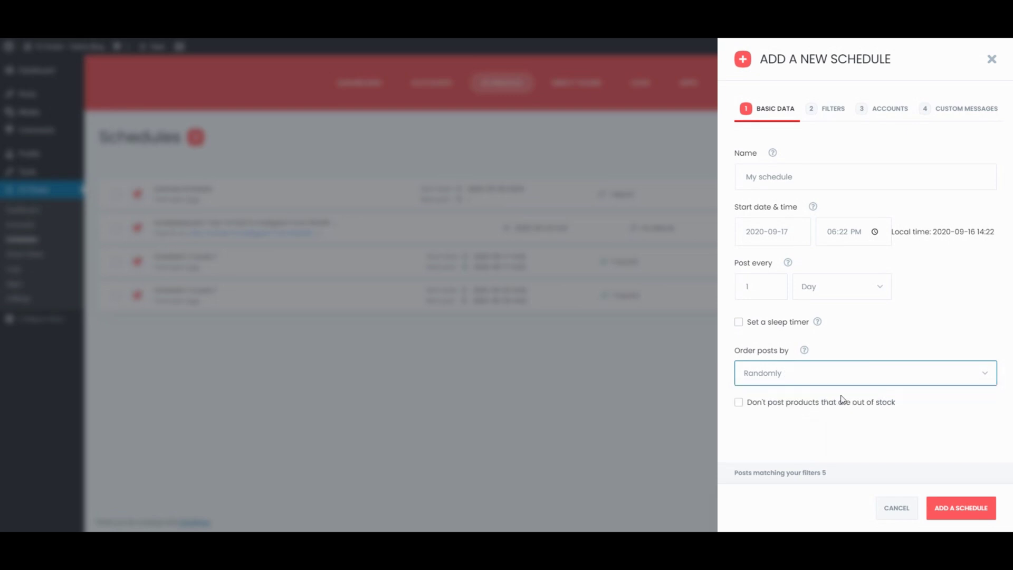
pyautogui.click(839, 114)
# Keep All times and Post type filters, pick the Instagram custom message, and save My schedule
pyautogui.click(776, 176)
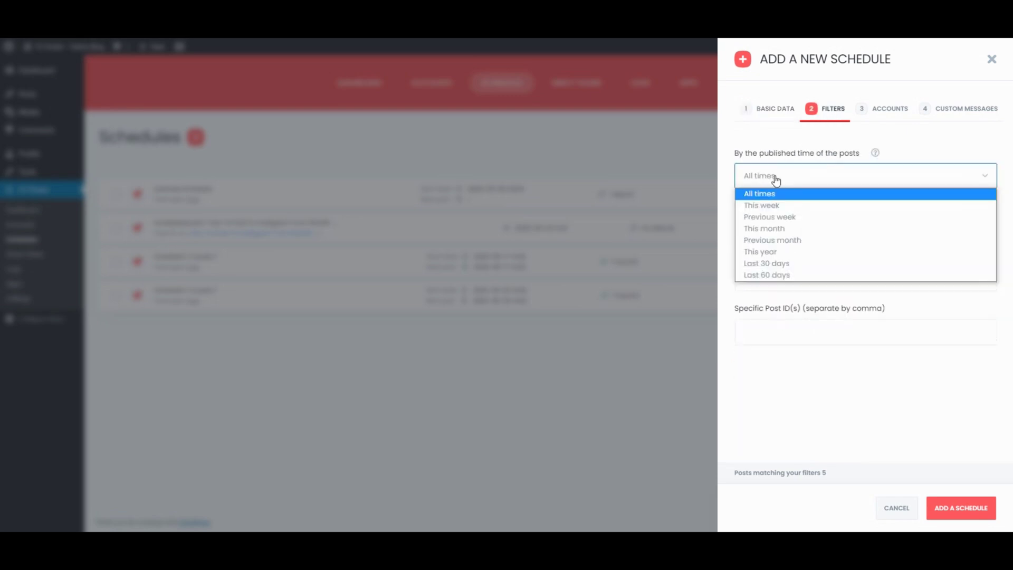
pyautogui.click(775, 179)
pyautogui.click(809, 227)
pyautogui.click(826, 279)
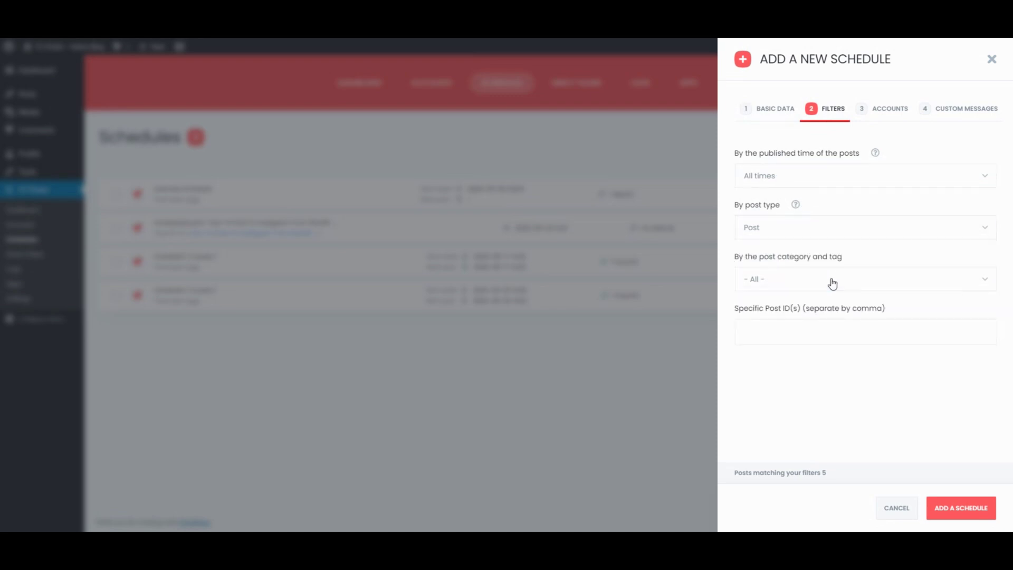
pyautogui.click(887, 108)
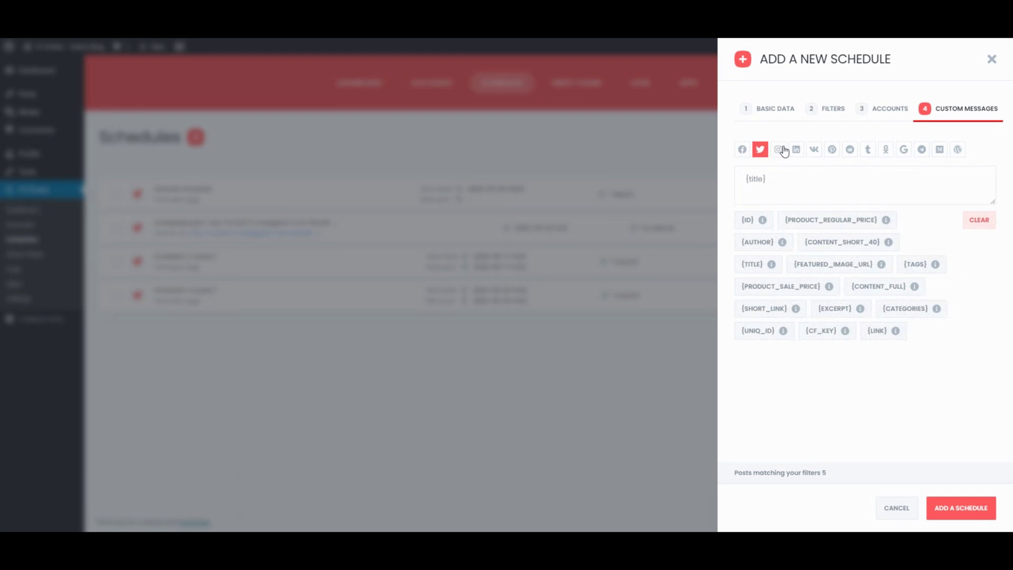
pyautogui.click(778, 149)
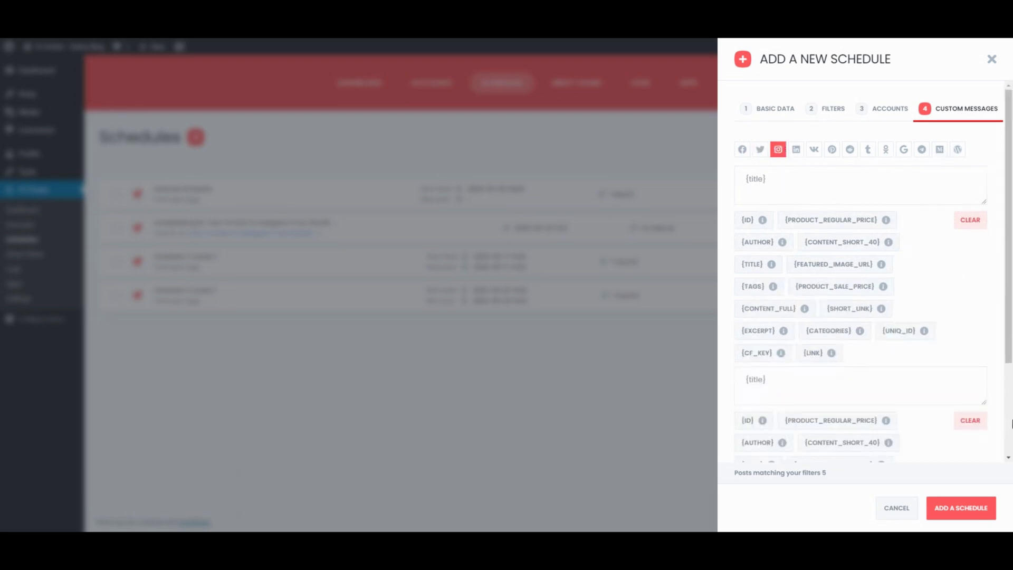
pyautogui.click(964, 514)
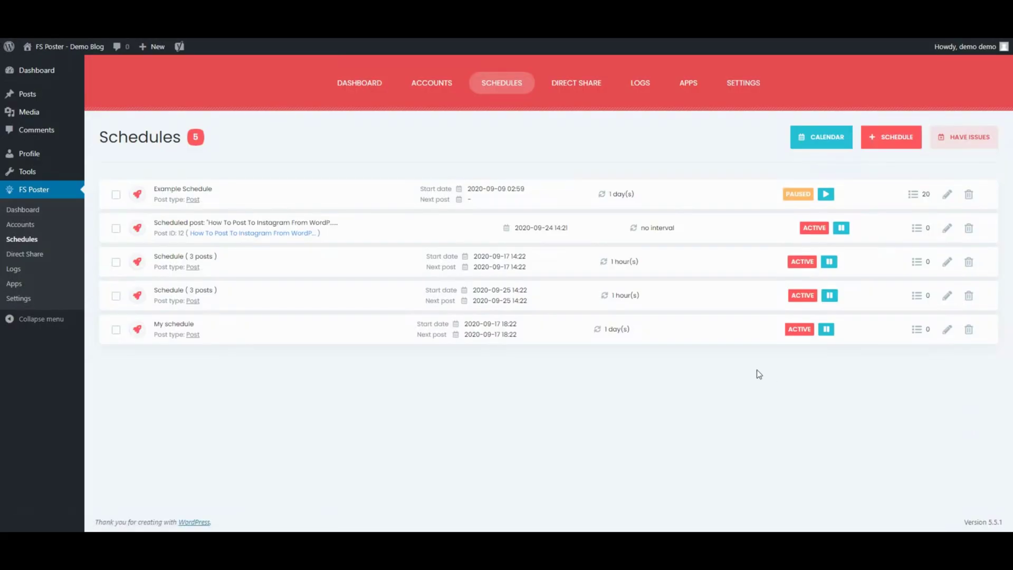
# Highlight My schedule's daily interval, then go to the Direct Share page
pyautogui.doubleClick(619, 329)
pyautogui.click(576, 83)
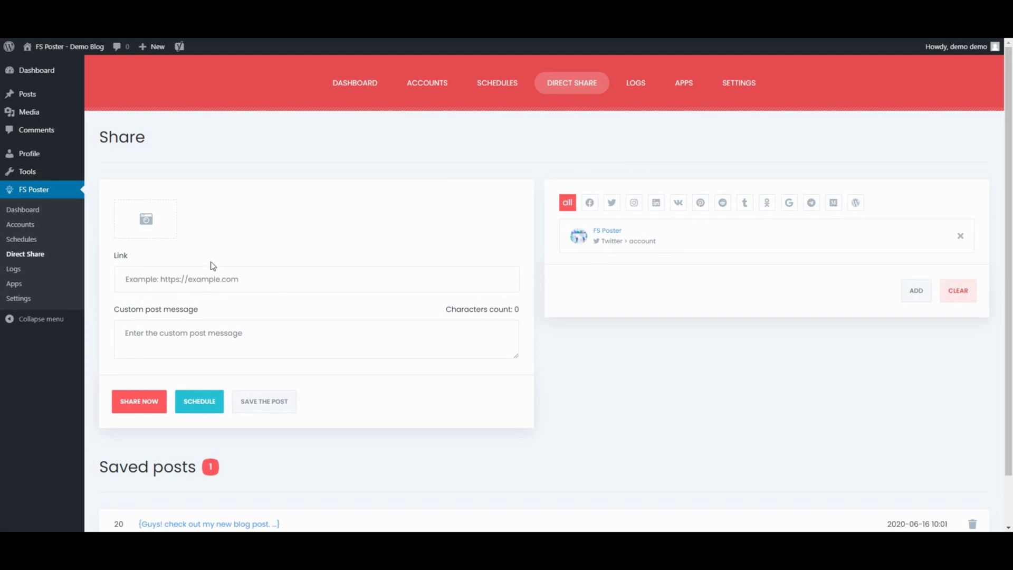
# Direct-share the Twitter auto-post image with the message 'Guys! see my new post!' to Twitter
pyautogui.click(166, 228)
pyautogui.click(60, 178)
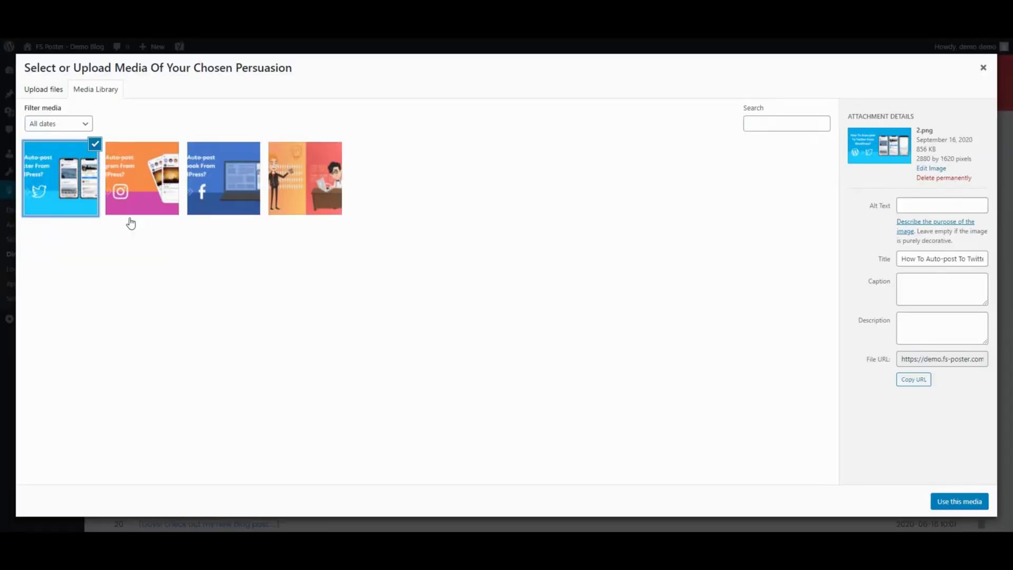
pyautogui.click(959, 500)
pyautogui.scroll(-2, 474, 356)
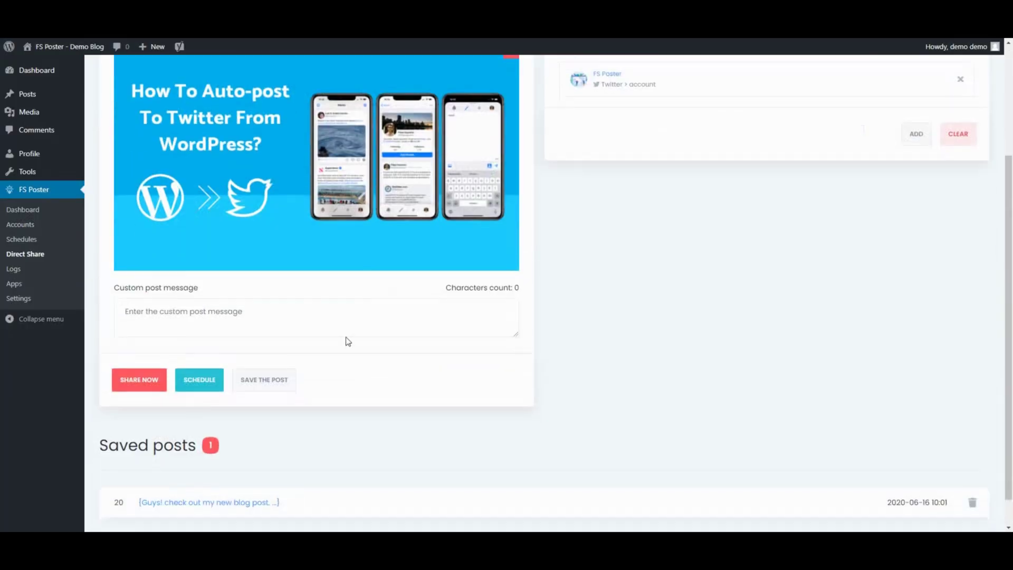
pyautogui.click(251, 327)
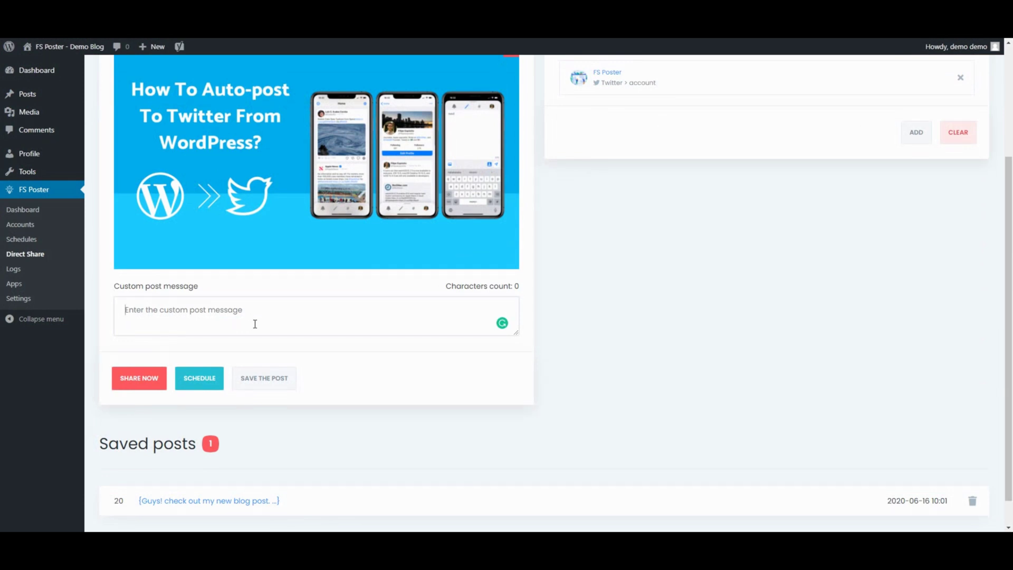
pyautogui.write('Guys')
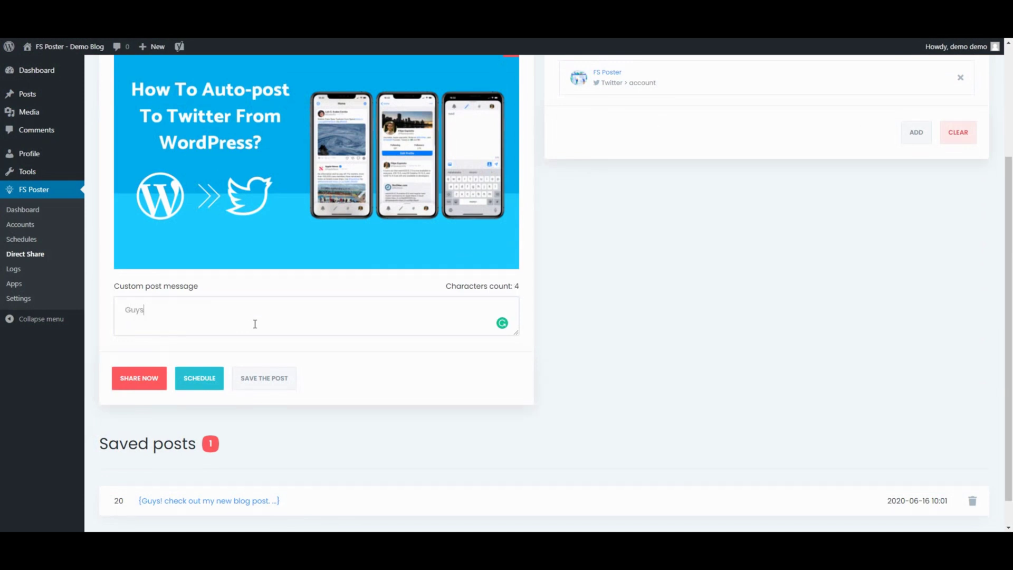
pyautogui.write('! see my ')
pyautogui.write('new ')
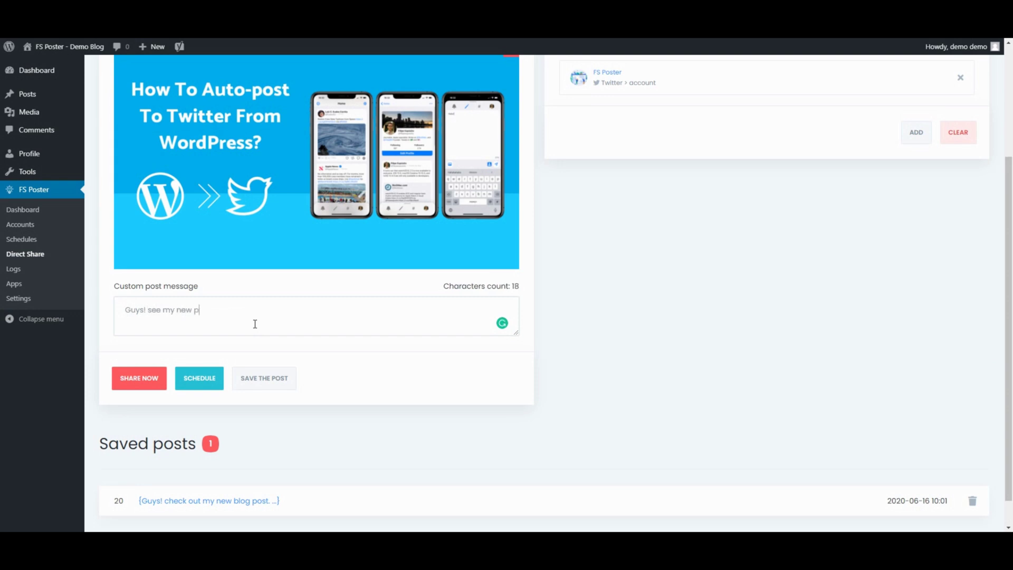
pyautogui.write('post!')
pyautogui.click(139, 377)
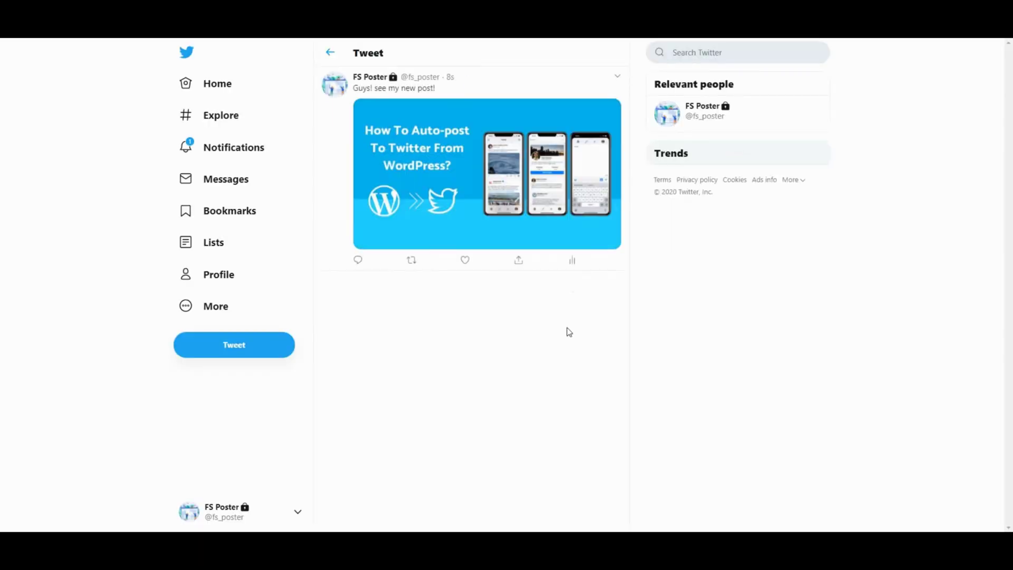
# Highlight the text 'Guys! see my new post!' on the published tweet
pyautogui.moveTo(353, 89); pyautogui.dragTo(445, 91)
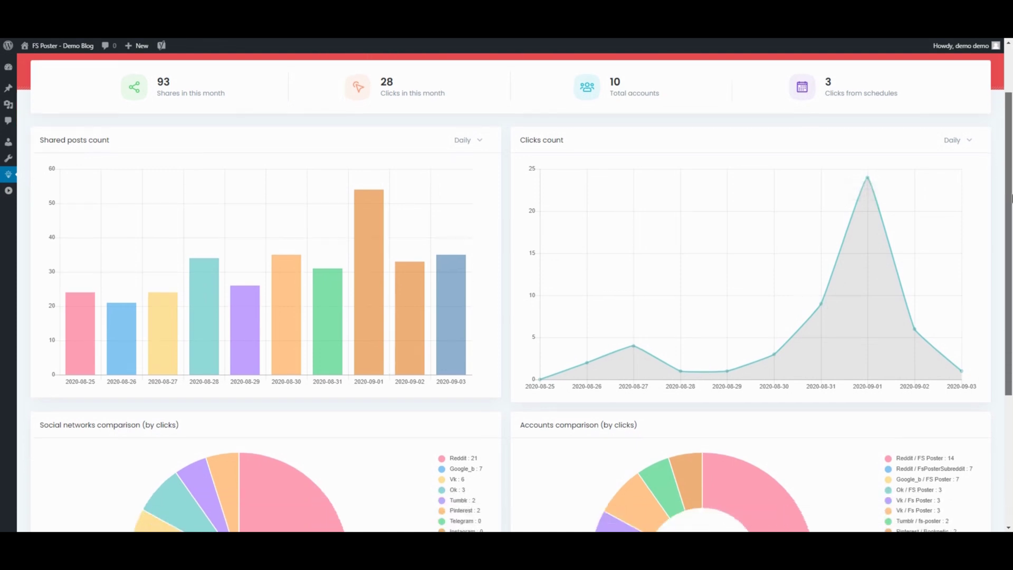
pyautogui.scroll(-5, 868, 317)
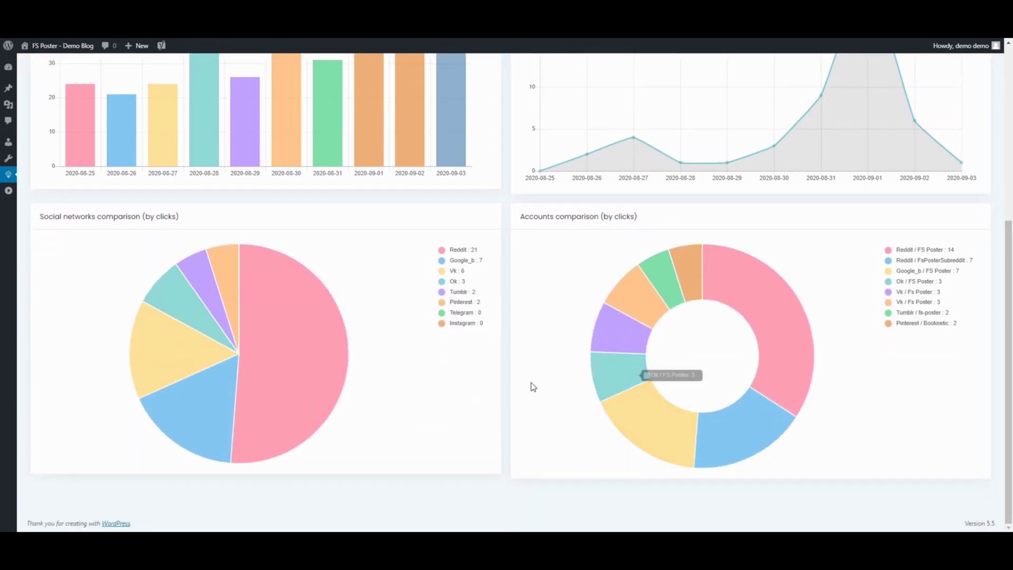
pyautogui.moveTo(202, 351)
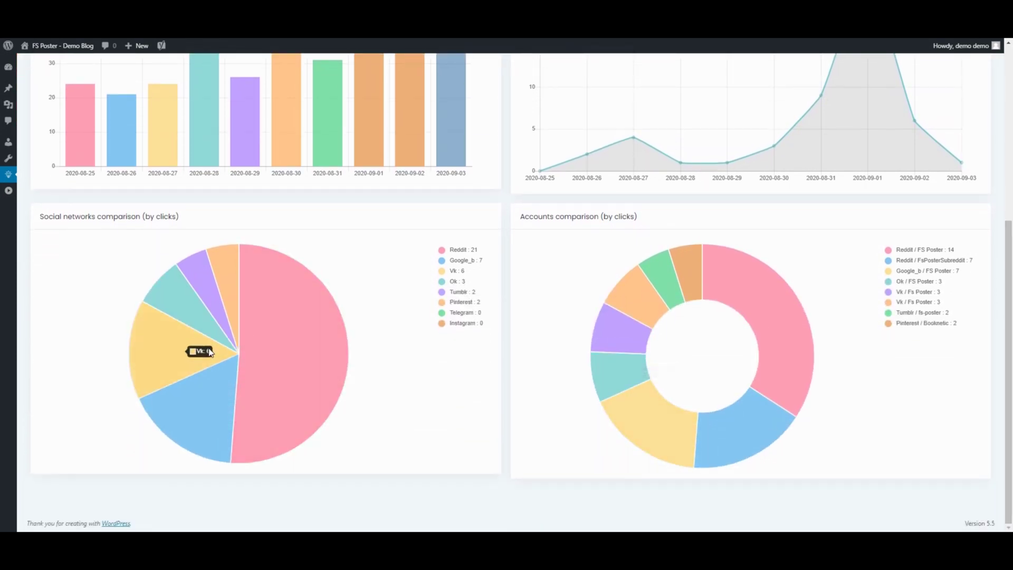
# Hide Reddit and Google_b from the networks pie chart and their accounts from the donut
pyautogui.click(466, 251)
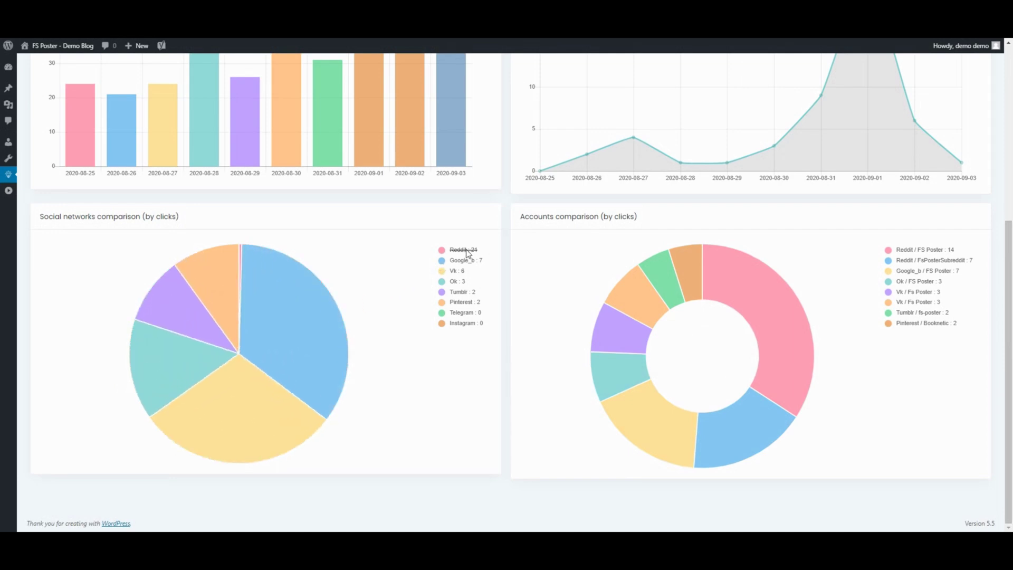
pyautogui.click(462, 261)
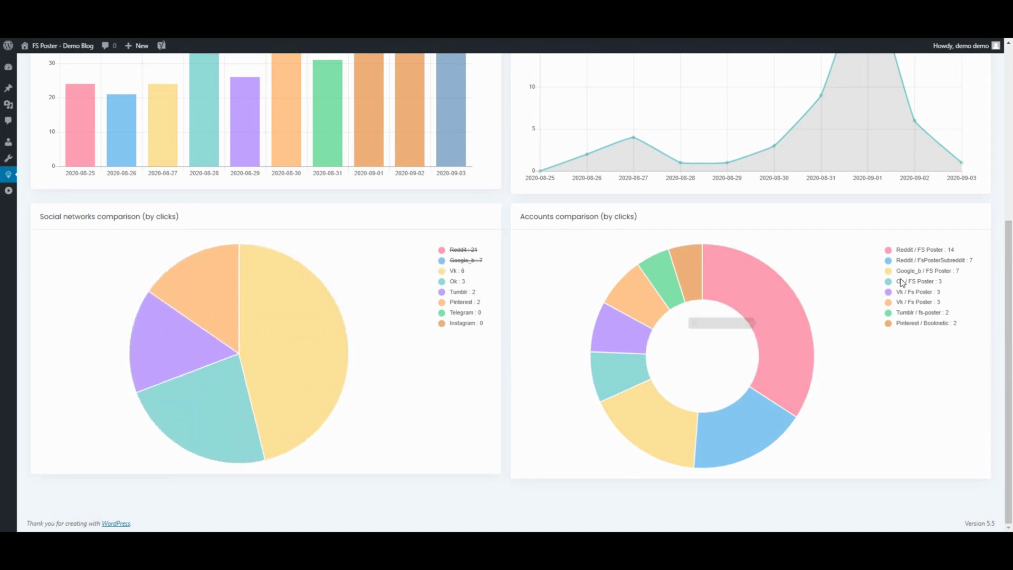
pyautogui.click(940, 272)
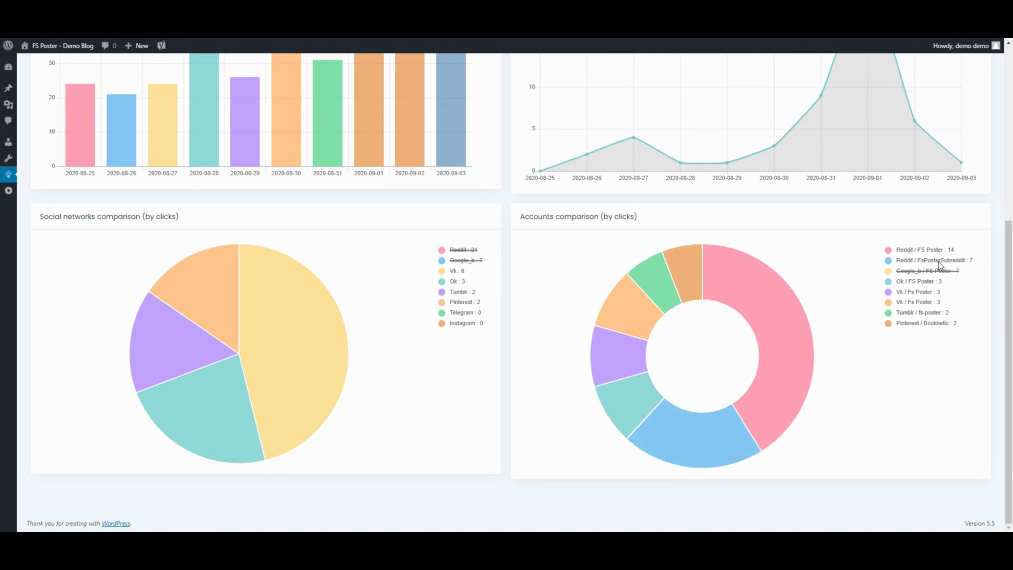
pyautogui.click(938, 262)
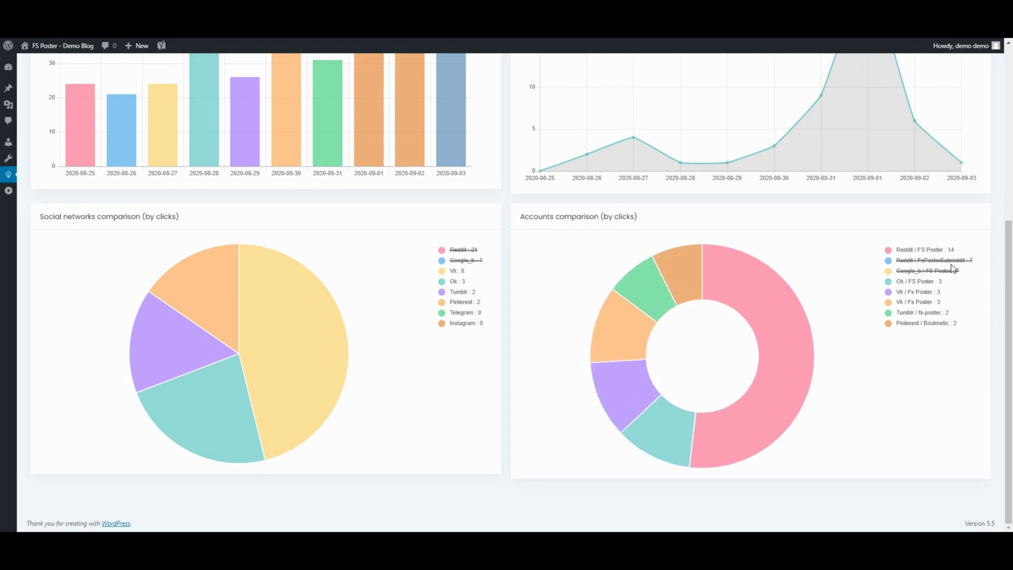